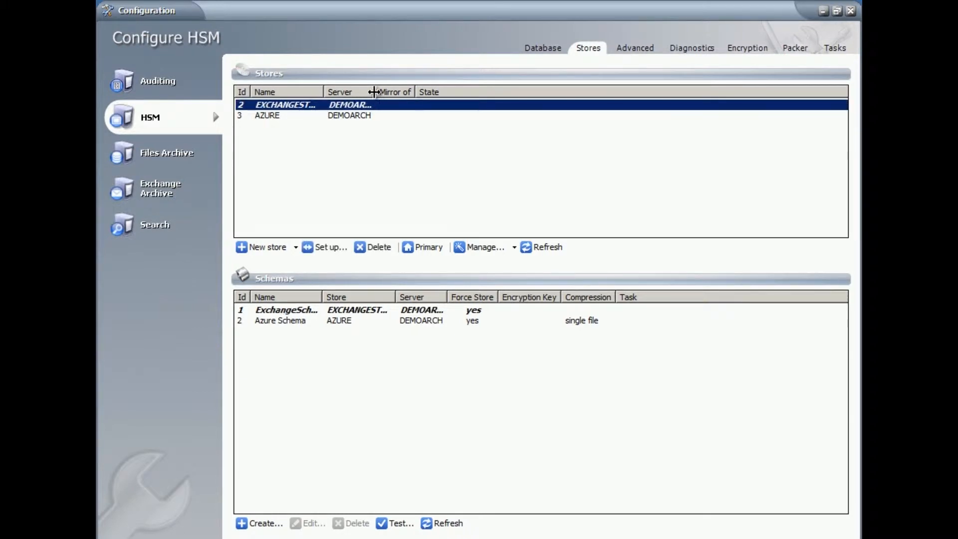
# - Review the existing stores and schemas by selecting their rows in turn
pyautogui.click(274, 116)
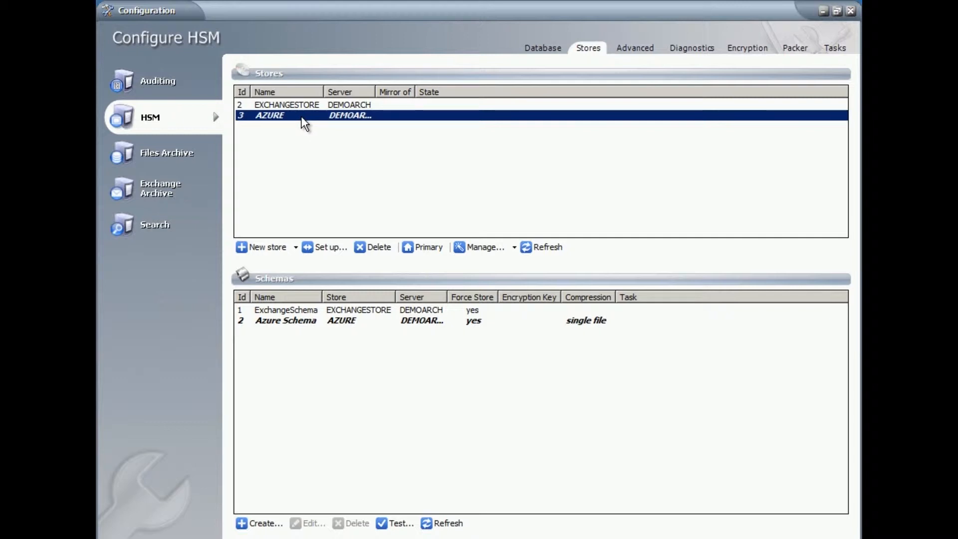
pyautogui.click(254, 311)
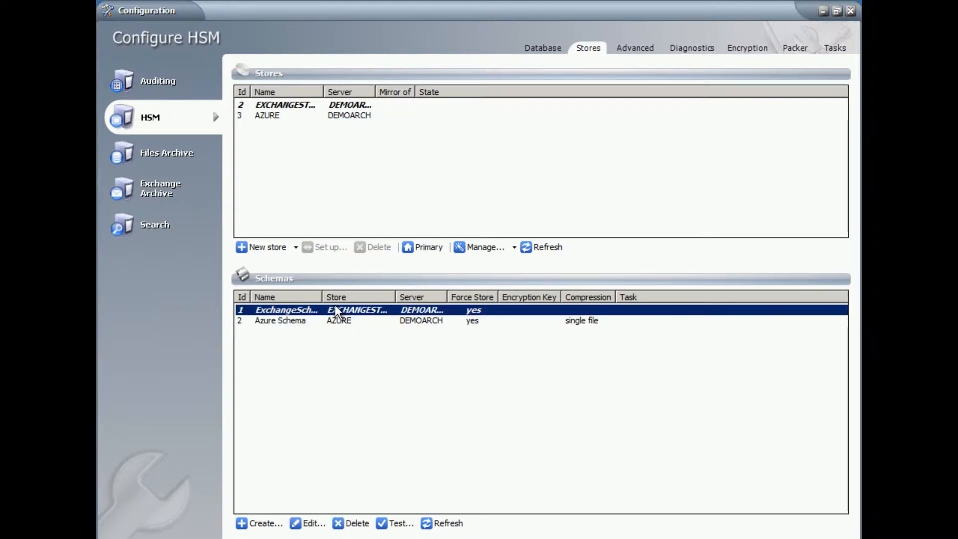
pyautogui.click(284, 322)
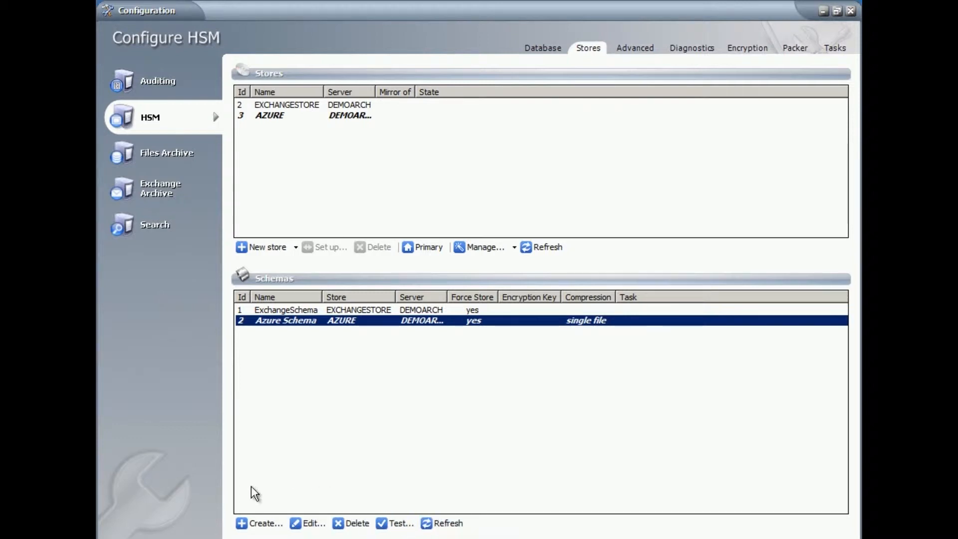
# - Start creating a new schema on the EXCHANGESTORE@DEMOARCH store and name it Test1
pyautogui.click(246, 527)
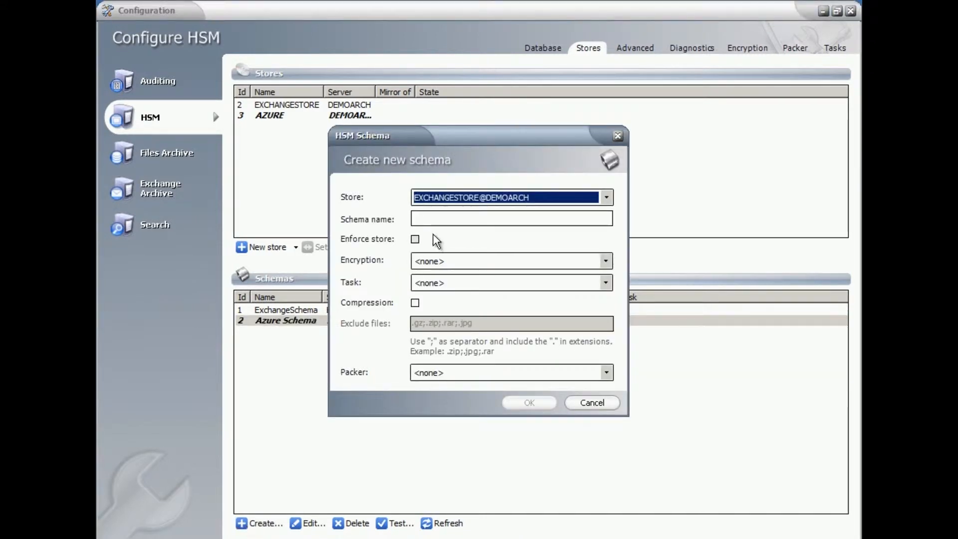
pyautogui.click(606, 197)
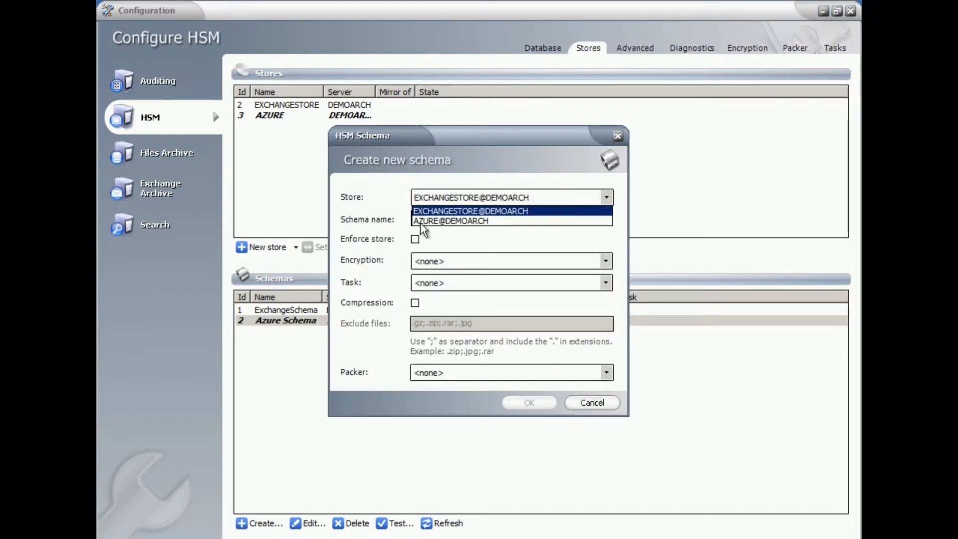
pyautogui.click(430, 212)
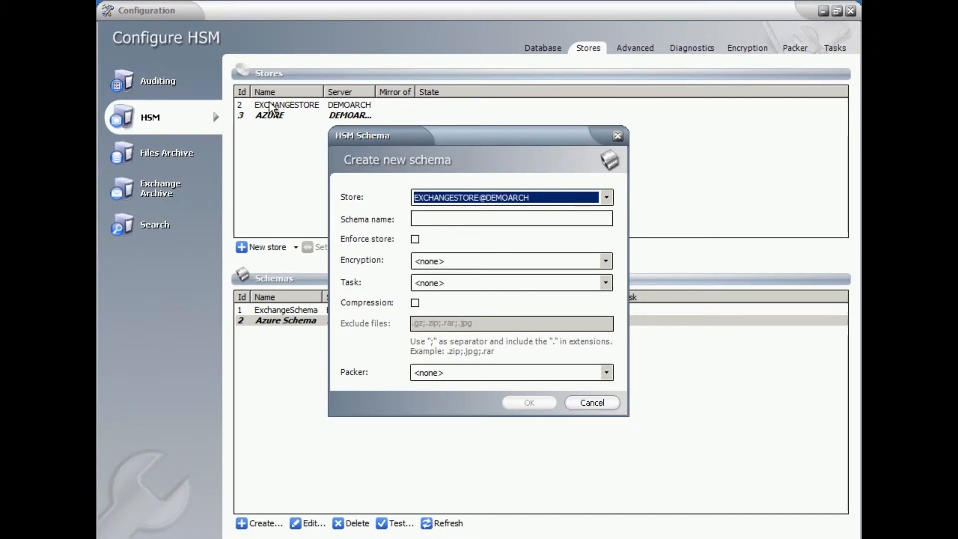
pyautogui.click(606, 197)
pyautogui.click(424, 219)
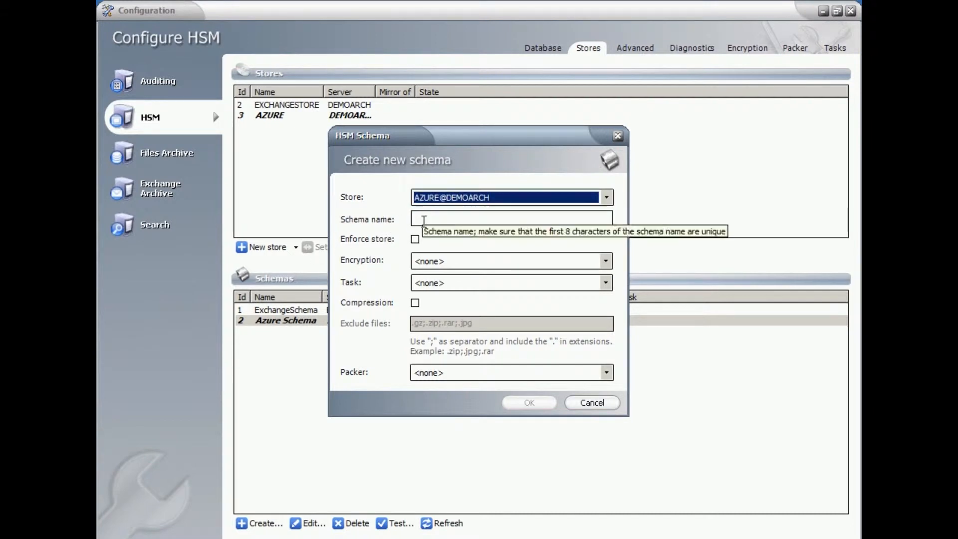
pyautogui.click(606, 198)
pyautogui.click(444, 208)
pyautogui.click(449, 219)
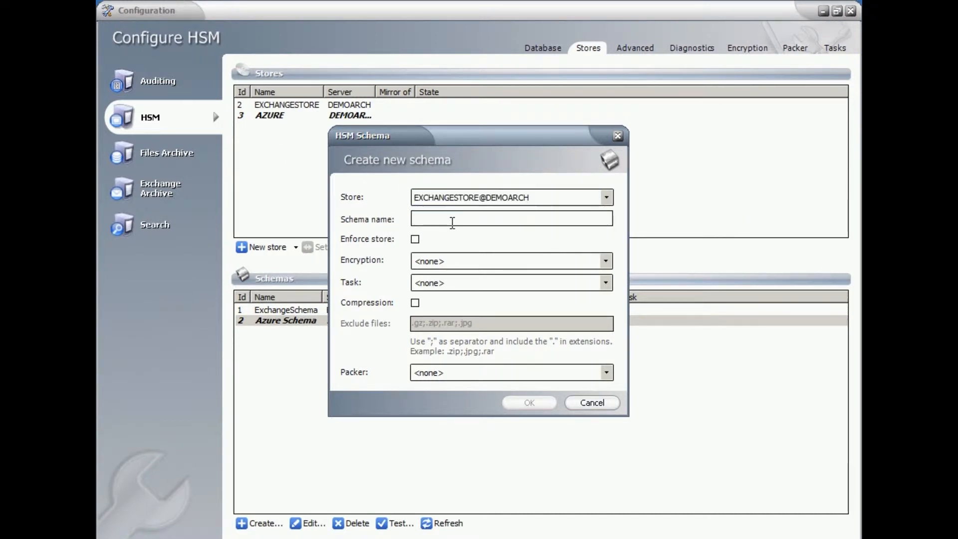
pyautogui.write('Test1')
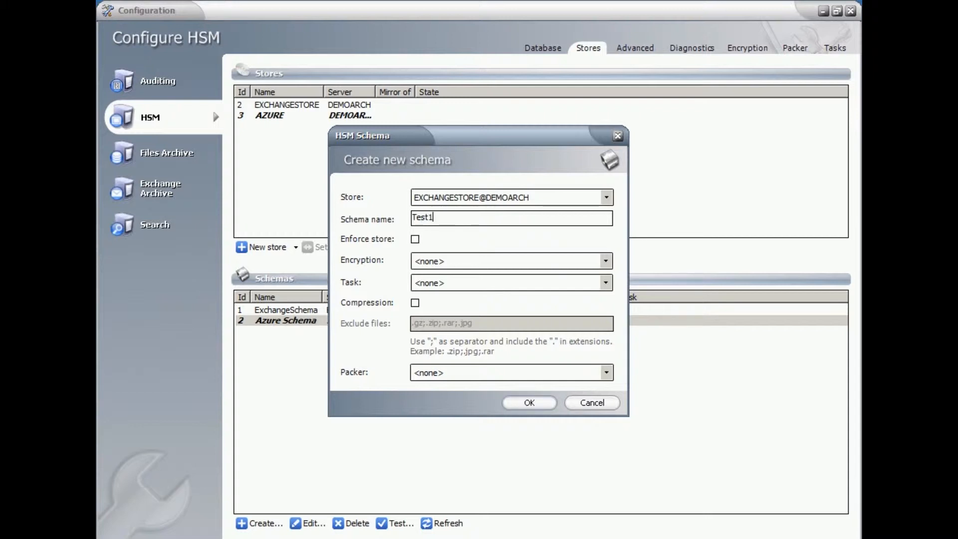
# - Leave the schema's encryption and task at none and enable compression
pyautogui.click(607, 261)
pyautogui.click(564, 275)
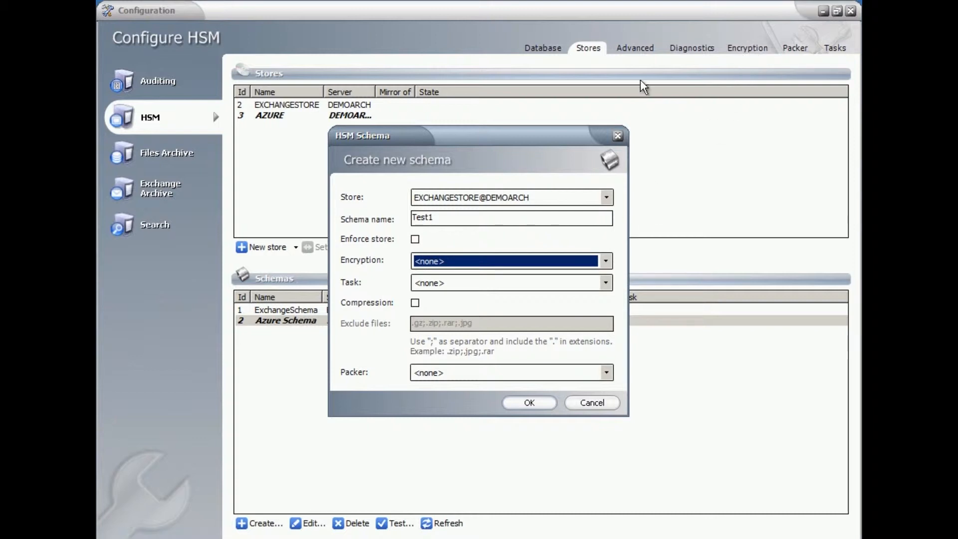
pyautogui.click(607, 283)
pyautogui.click(607, 283)
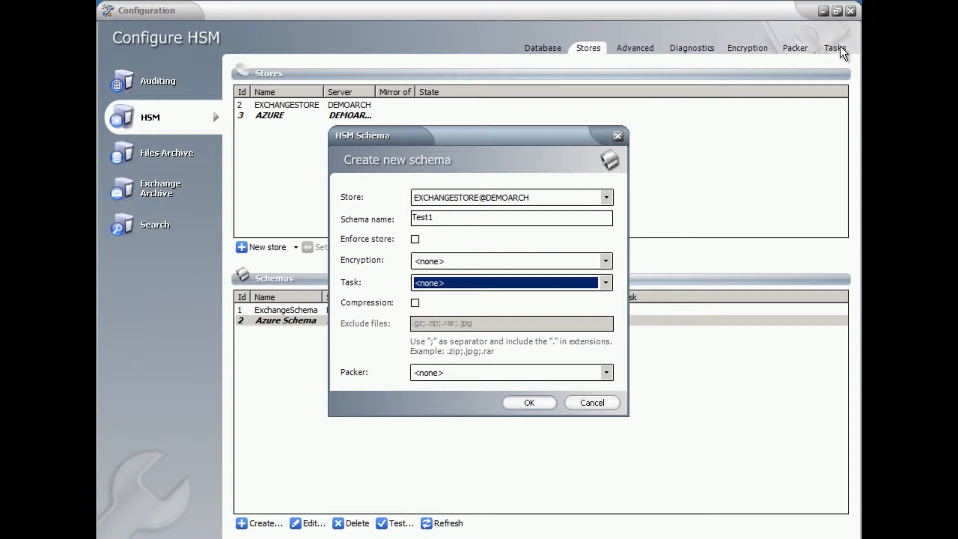
pyautogui.click(415, 303)
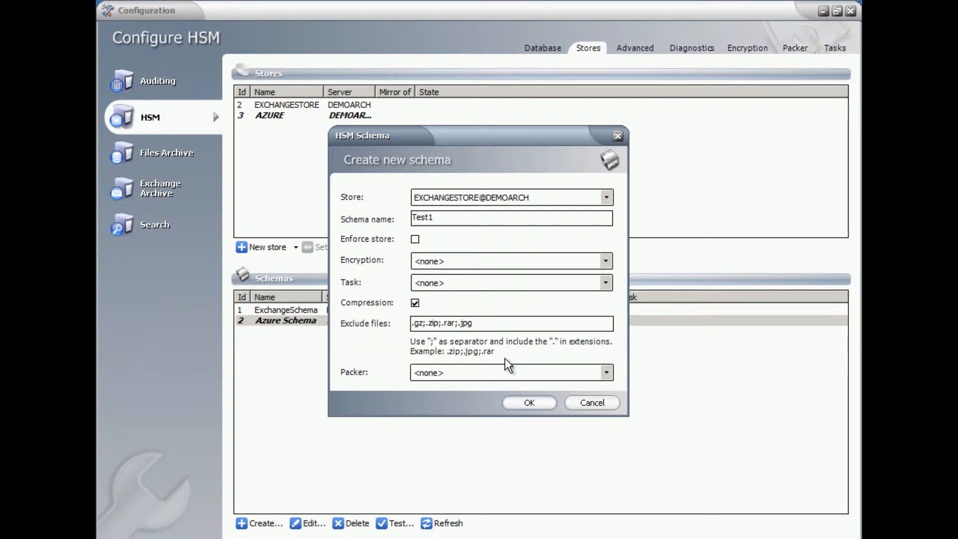
# - Save the Test1 schema with packer set to none and restart the HSM service
pyautogui.click(604, 372)
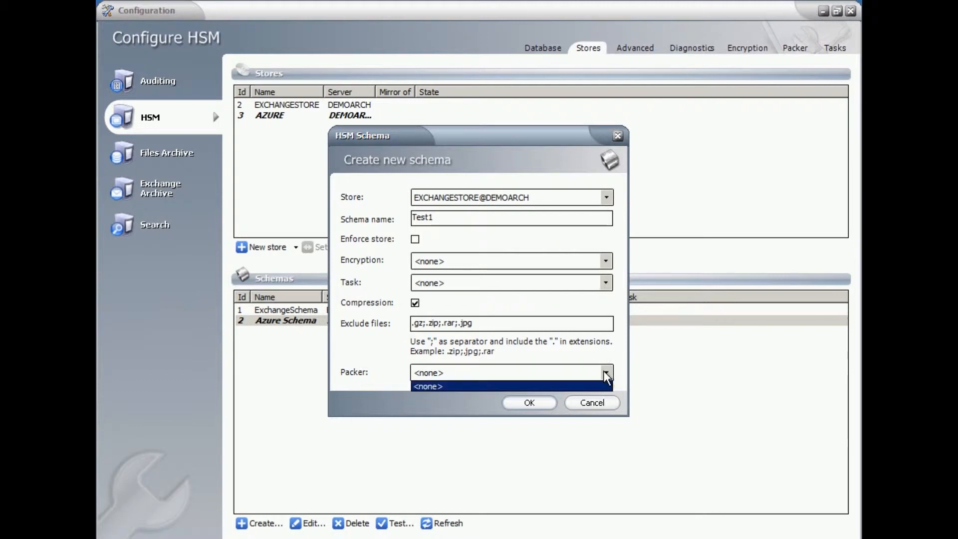
pyautogui.click(471, 385)
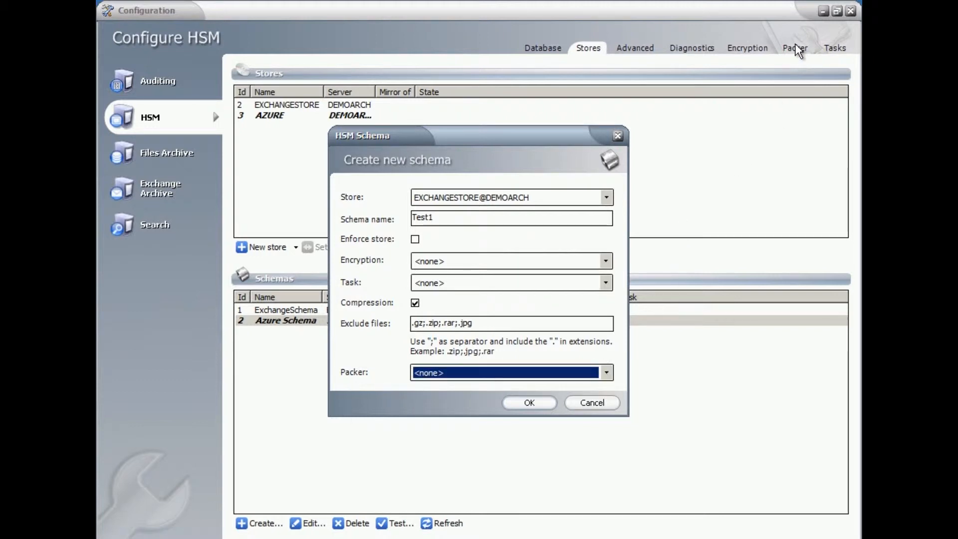
pyautogui.click(534, 403)
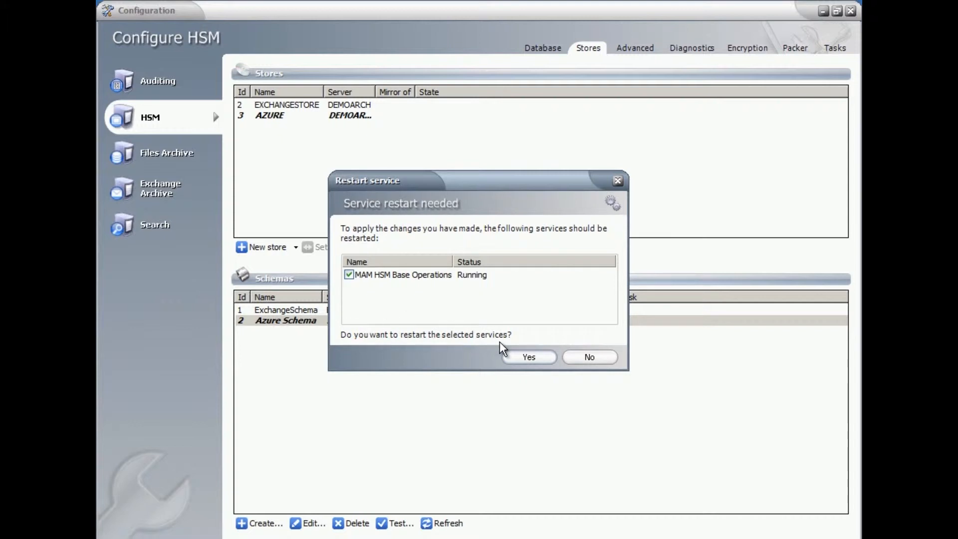
pyautogui.click(529, 357)
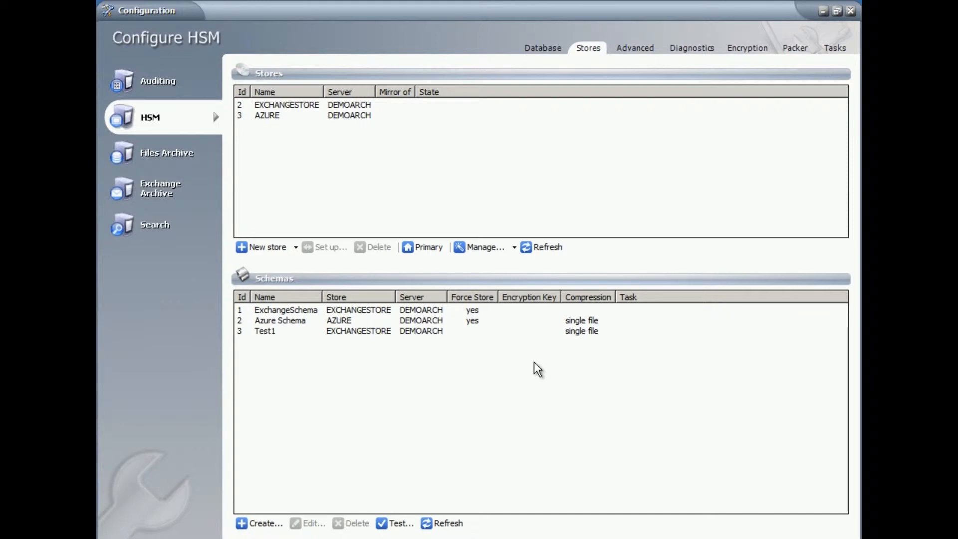
pyautogui.click(270, 331)
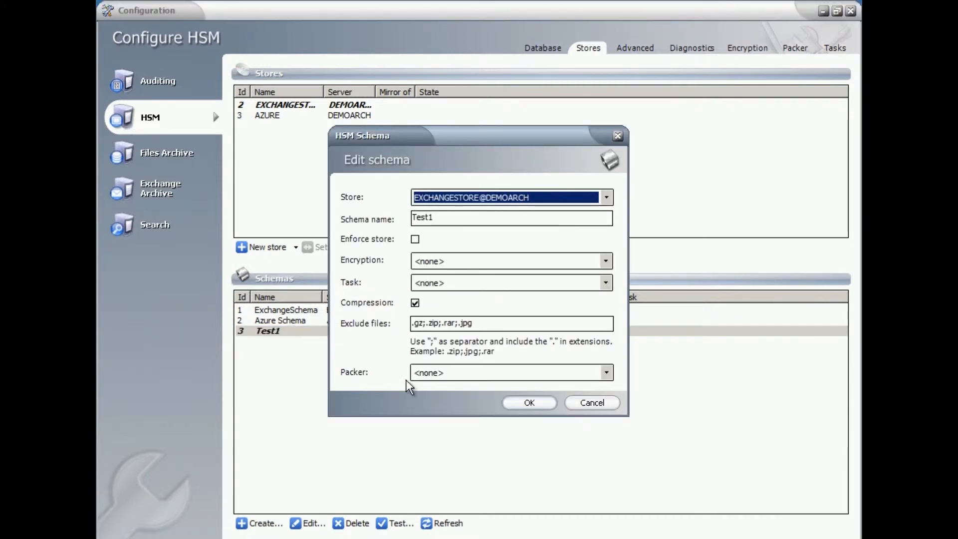
pyautogui.click(415, 303)
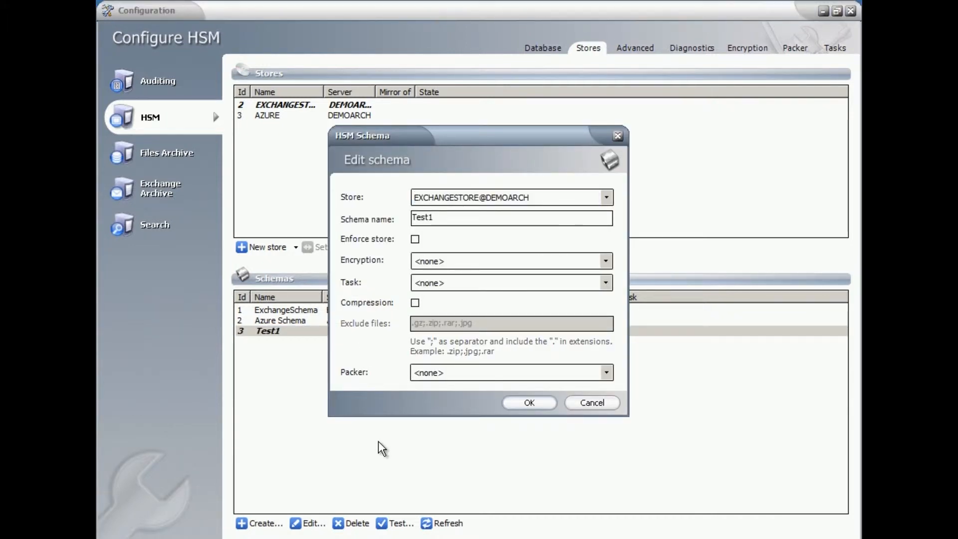
pyautogui.click(618, 136)
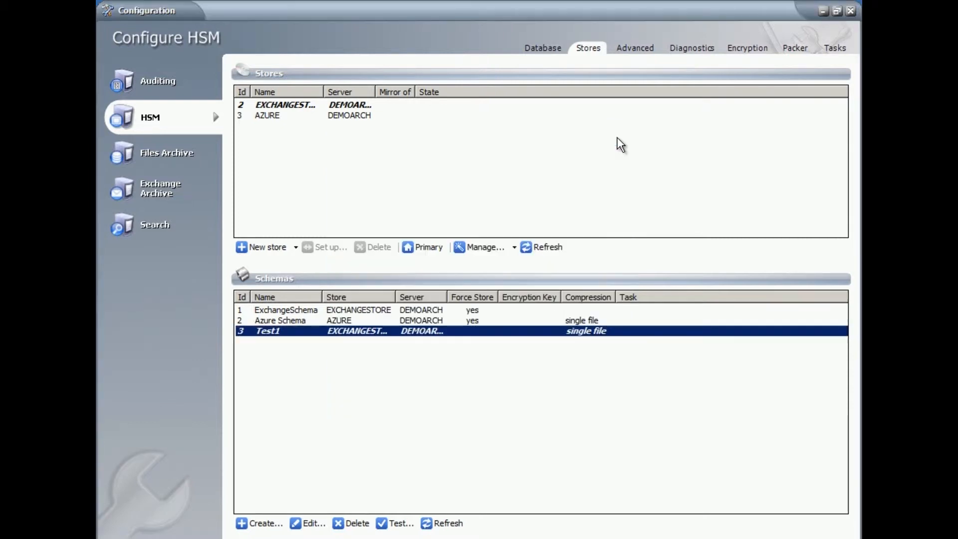
# - Reopen schema Test1, reselect store EXCHANGESTORE@DEMOARCH, and save it without restarting the service
pyautogui.click(306, 524)
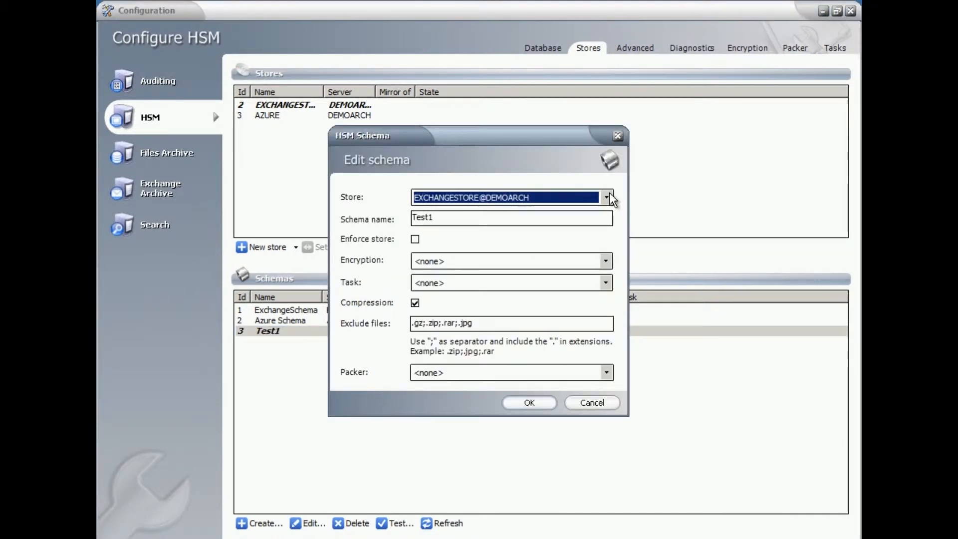
pyautogui.click(608, 197)
pyautogui.click(515, 208)
pyautogui.click(533, 405)
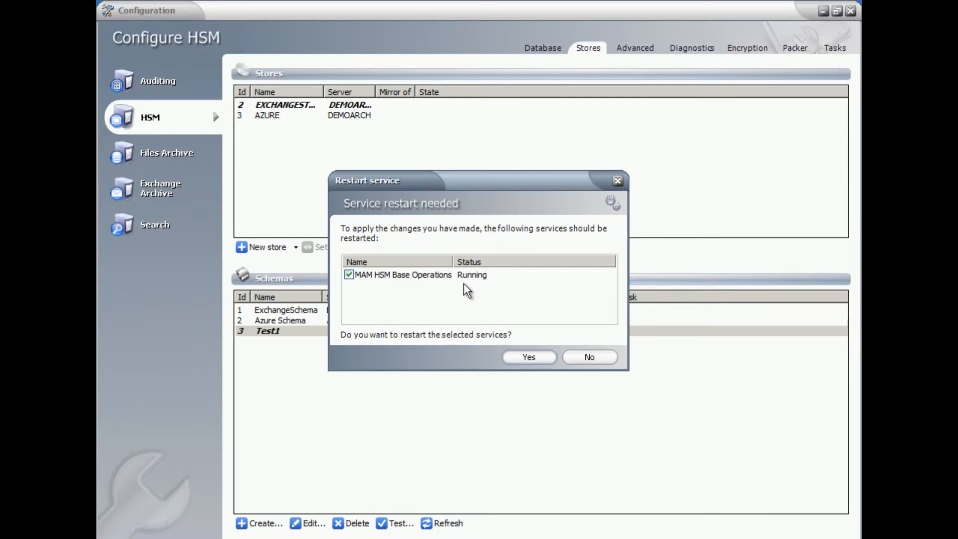
pyautogui.click(599, 360)
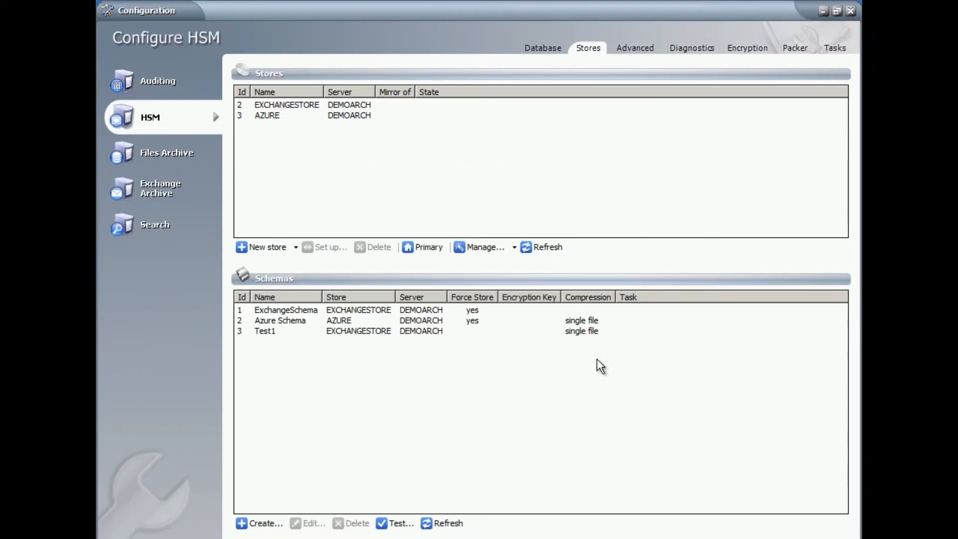
# - Select the ExchangeSchema schema and open the schema test tool
pyautogui.click(305, 321)
pyautogui.click(290, 310)
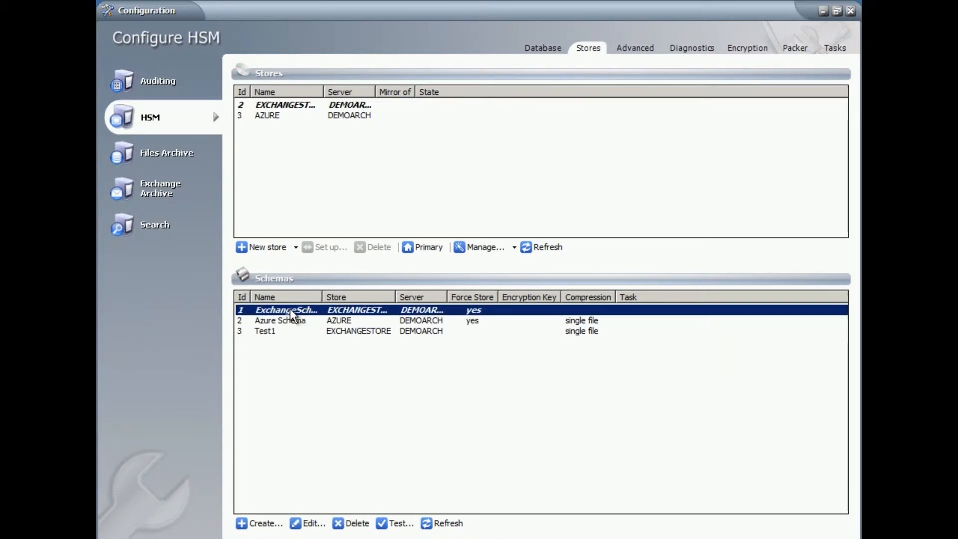
pyautogui.click(399, 525)
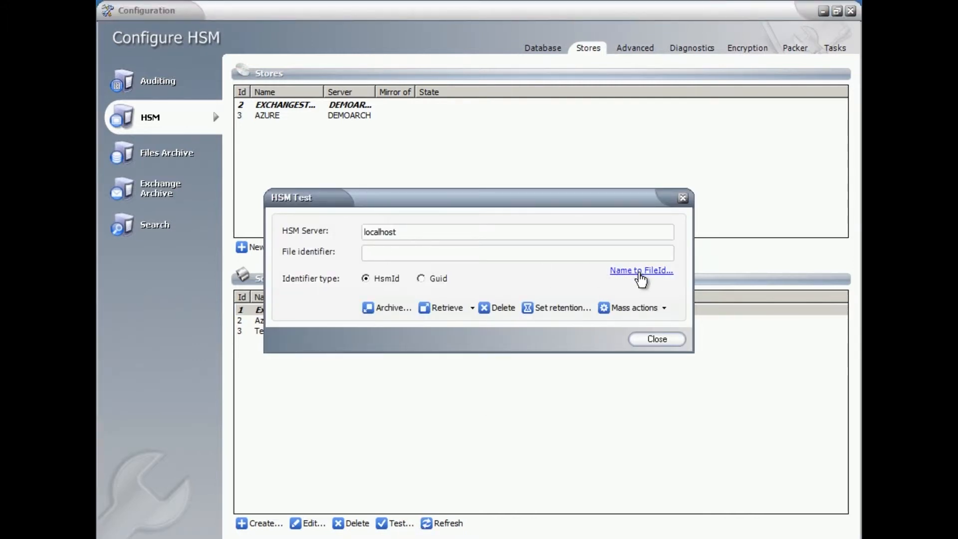
# - Keep the identifier type at HsmId and open the Archive test dialog
pyautogui.click(422, 279)
pyautogui.click(366, 278)
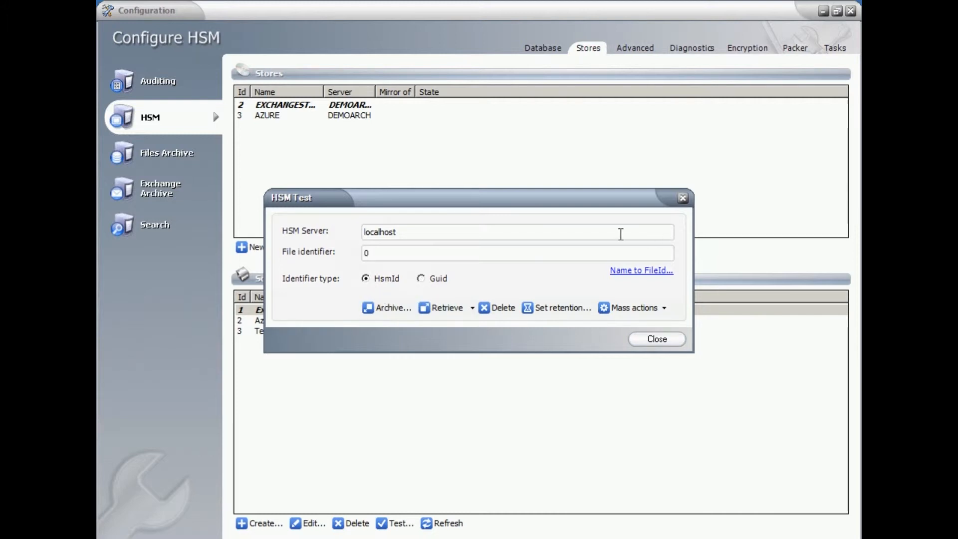
pyautogui.click(381, 310)
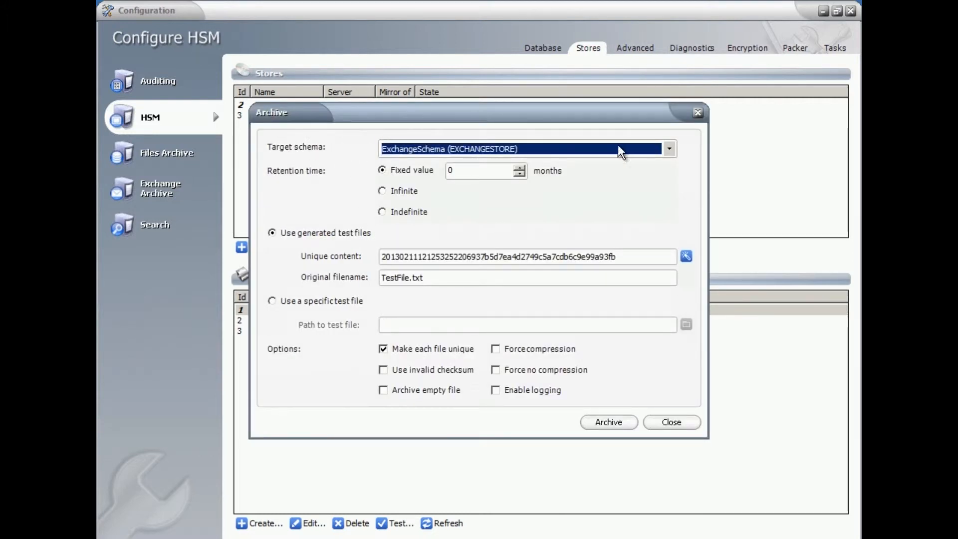
# - Keep ExchangeSchema (EXCHANGESTORE) as target schema and regenerate the unique test content several times
pyautogui.click(669, 149)
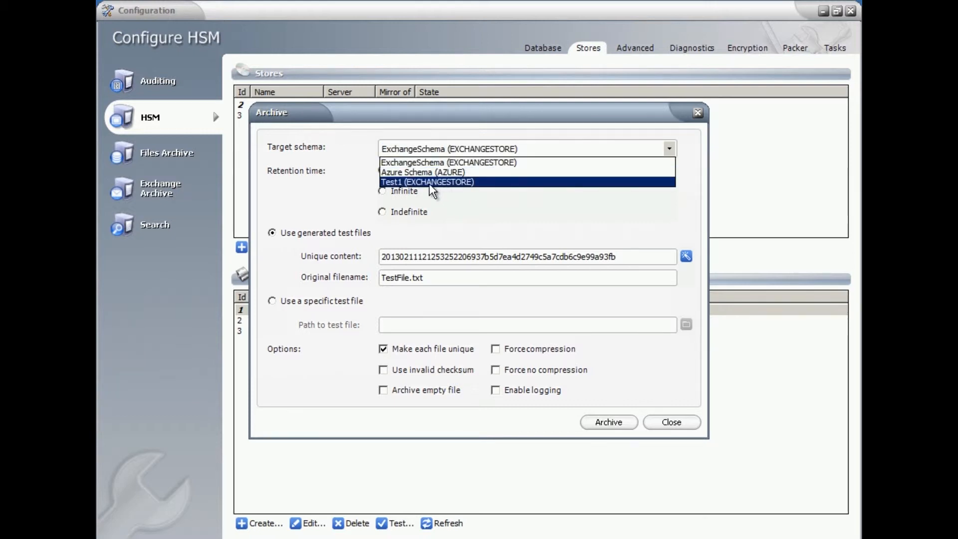
pyautogui.click(404, 162)
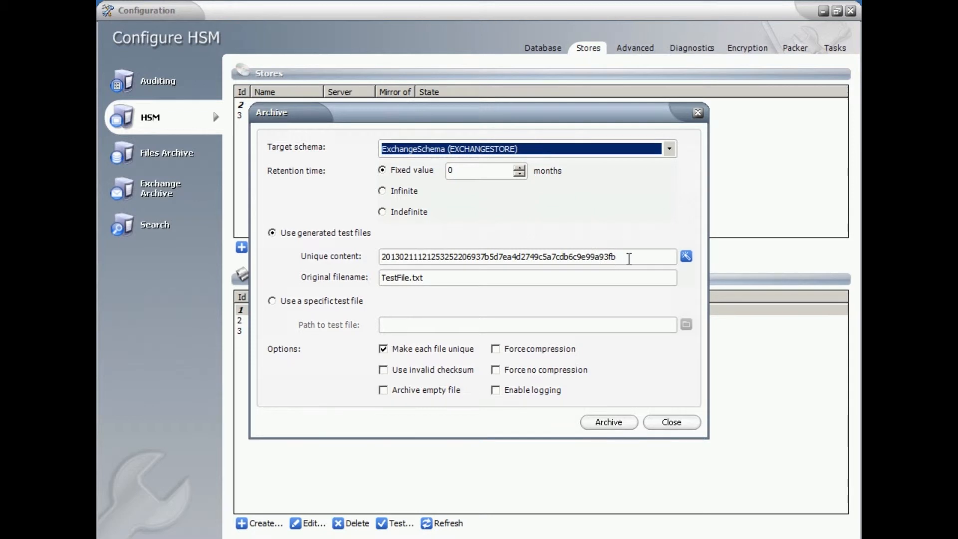
pyautogui.click(688, 256)
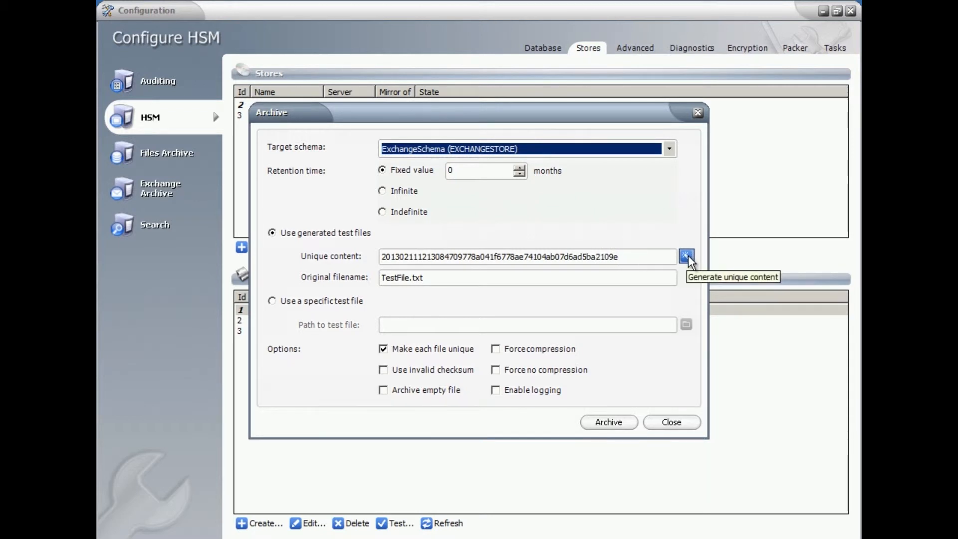
pyautogui.click(691, 258)
pyautogui.click(690, 259)
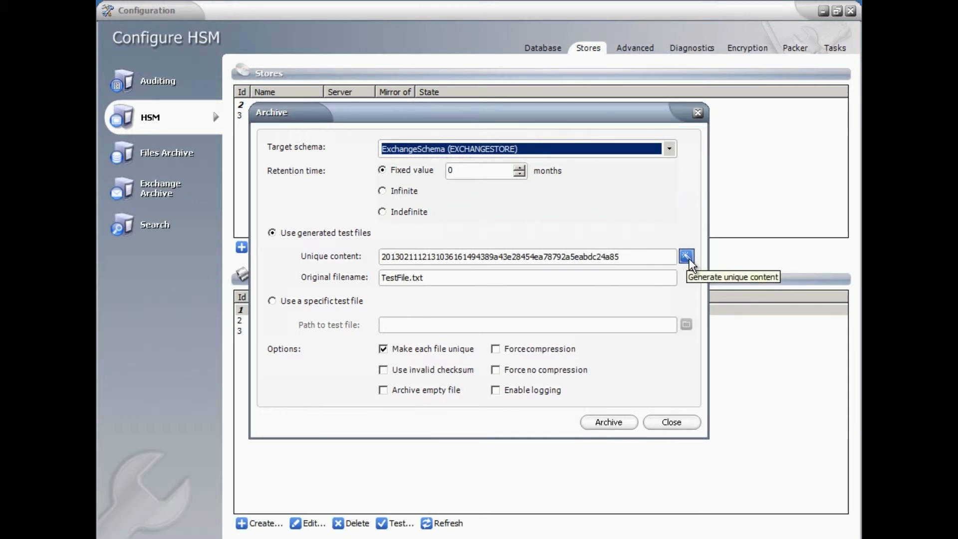
pyautogui.click(687, 257)
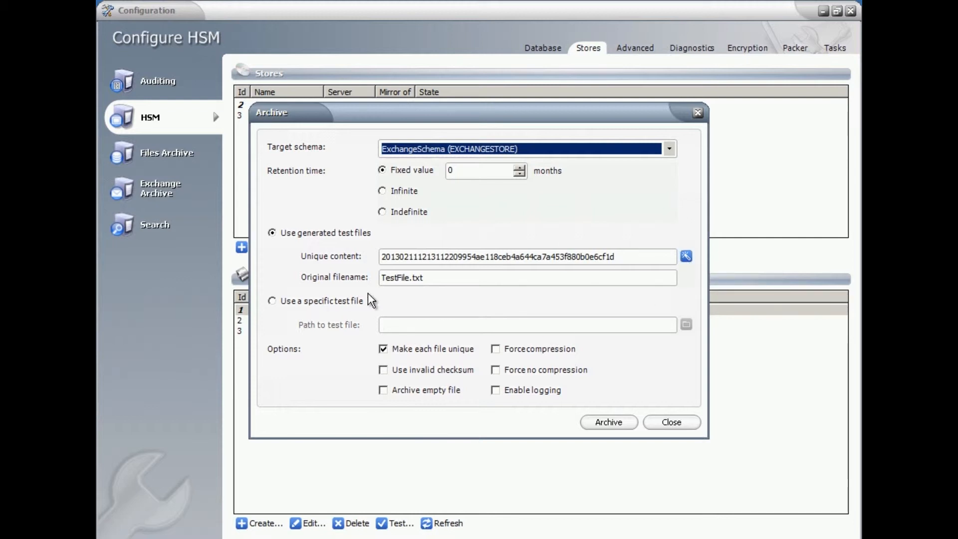
pyautogui.click(273, 303)
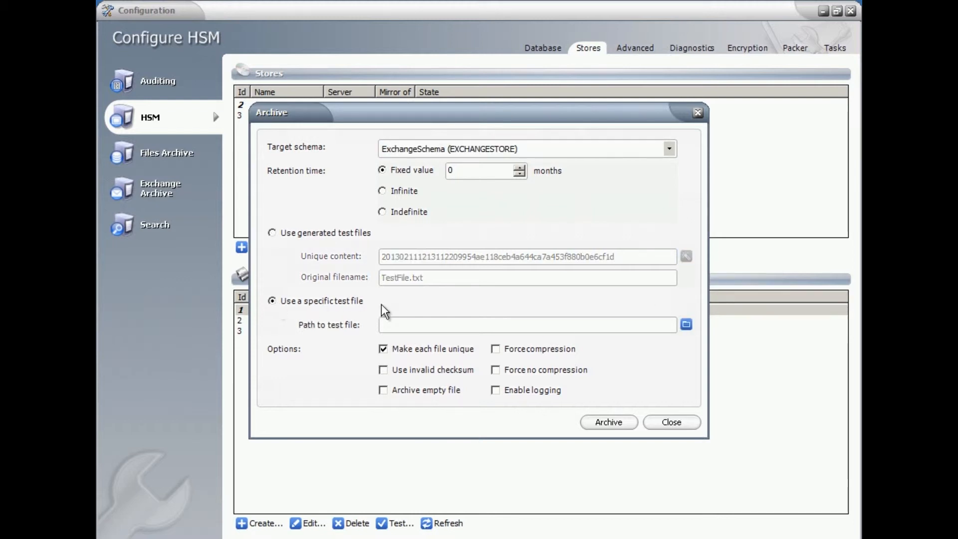
pyautogui.click(687, 324)
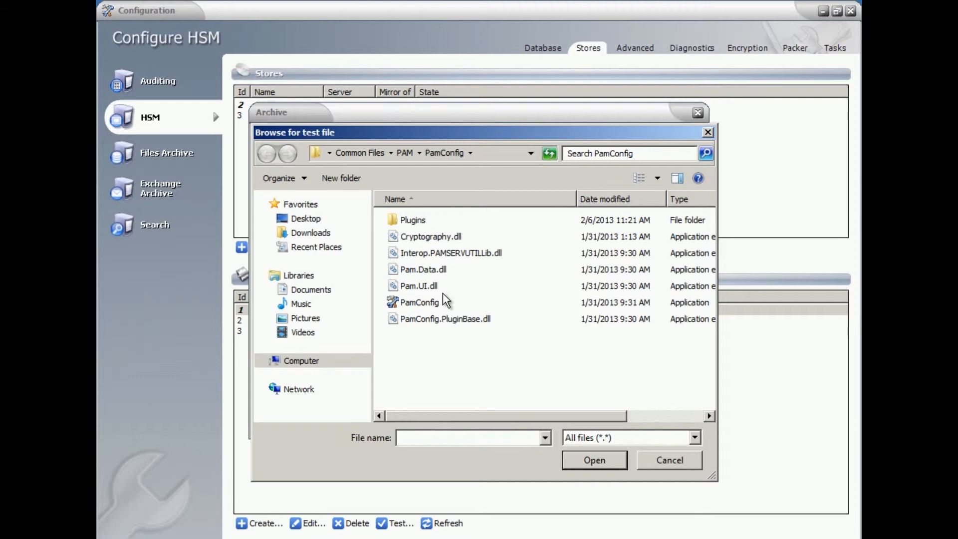
pyautogui.click(709, 132)
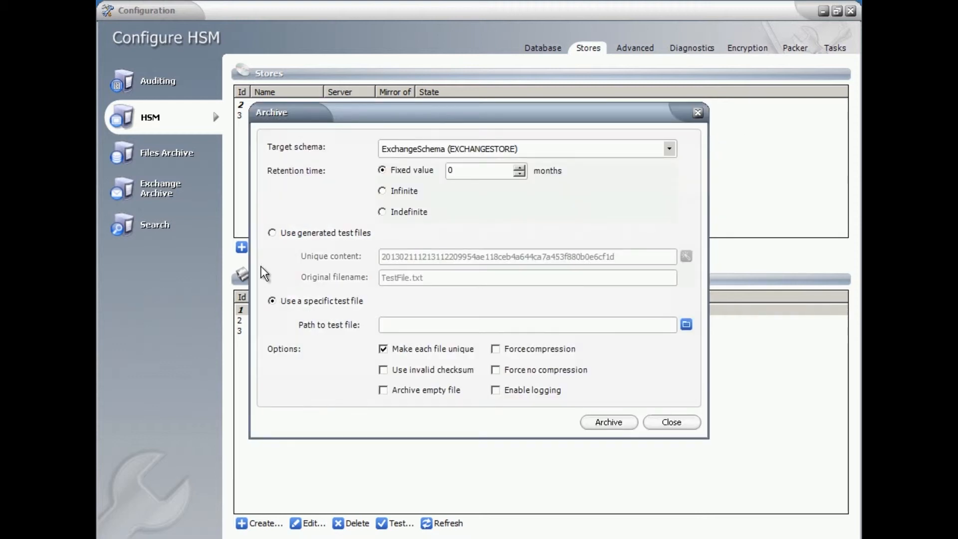
pyautogui.click(272, 233)
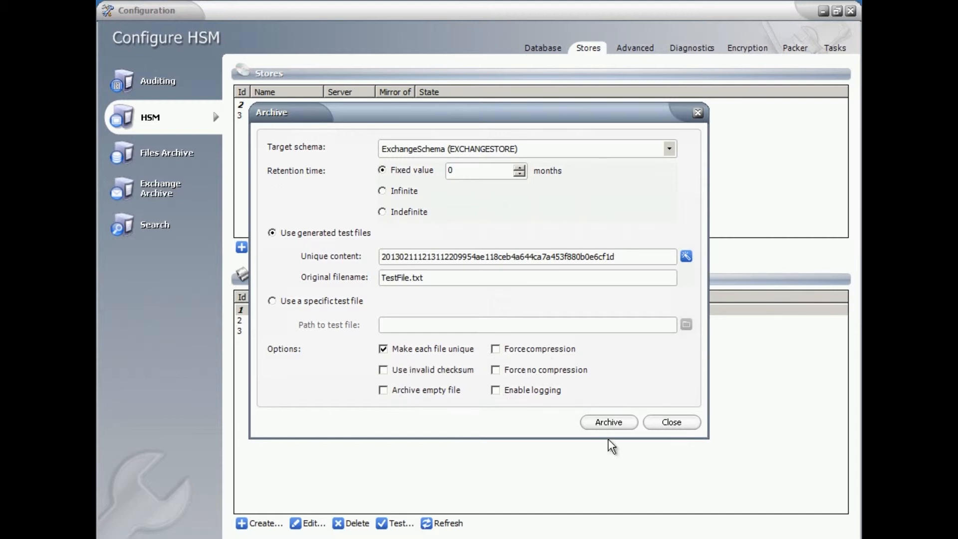
# - Archive the generated TestFile.txt to ExchangeSchema with a fixed retention of 0 months
pyautogui.click(609, 423)
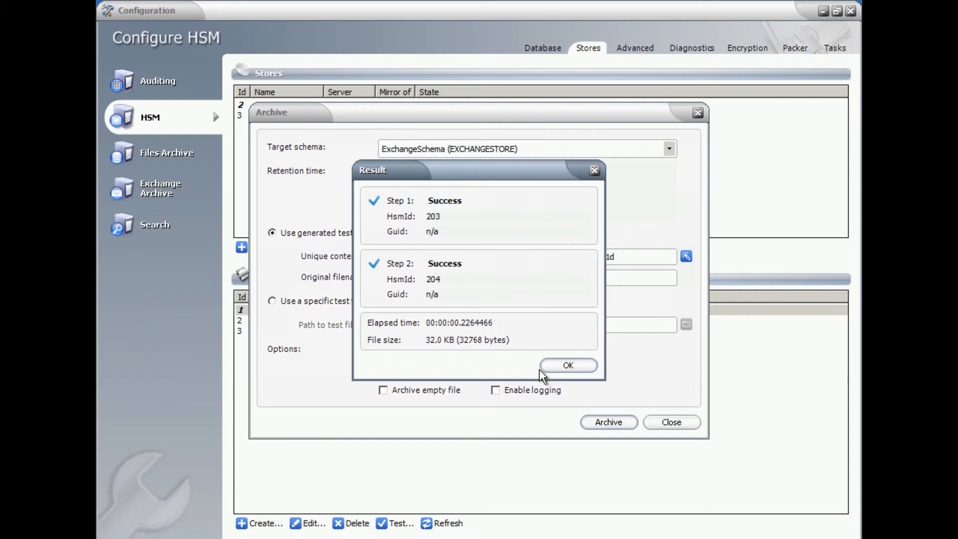
# - Close the Archive dialog and retrieve the archived test files 203;204 by HsmId, dismissing the retrieve result
pyautogui.click(576, 366)
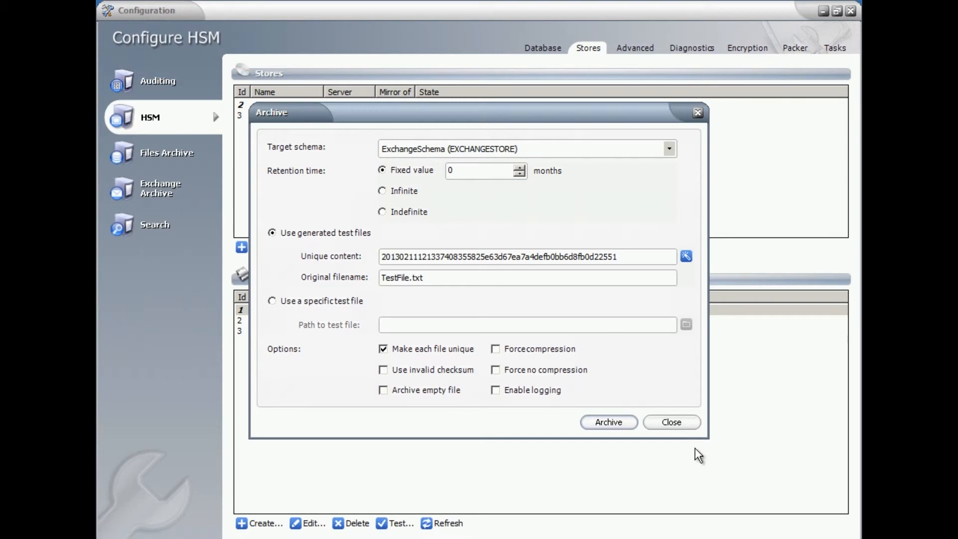
pyautogui.click(676, 422)
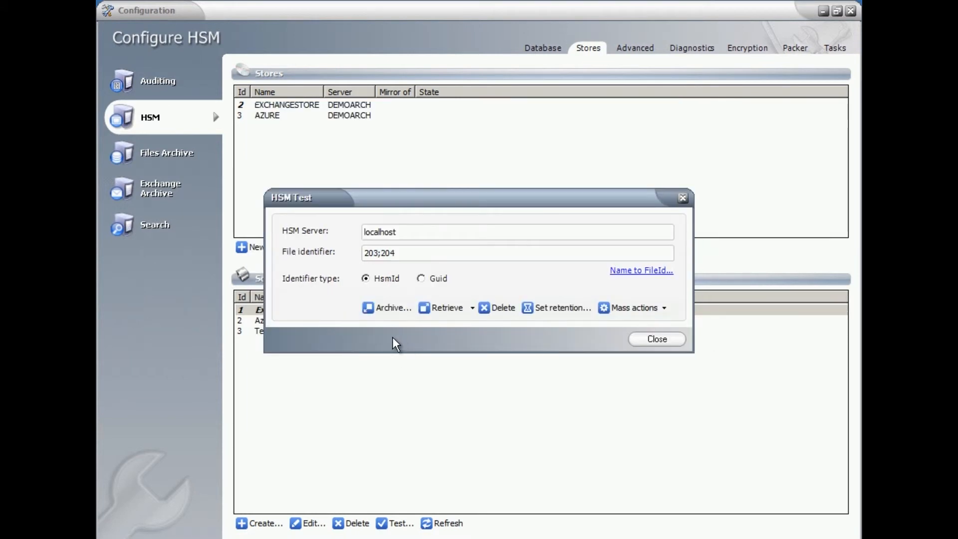
pyautogui.click(448, 310)
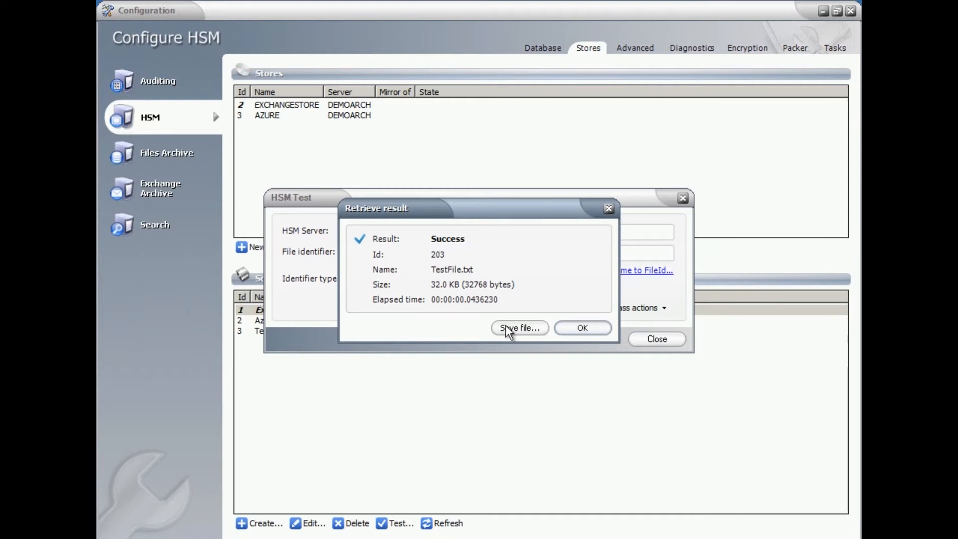
pyautogui.click(583, 328)
pyautogui.click(582, 328)
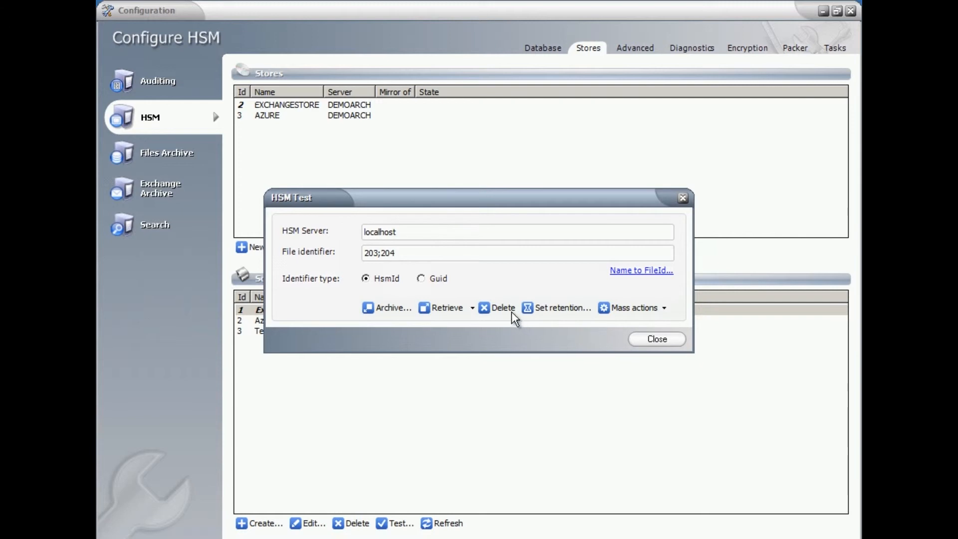
pyautogui.click(558, 311)
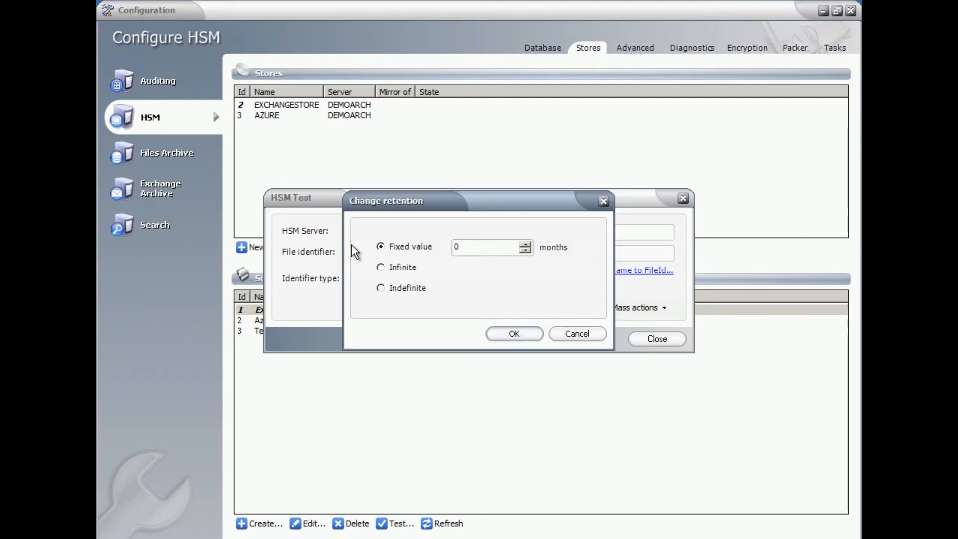
pyautogui.click(381, 268)
pyautogui.click(391, 288)
pyautogui.click(604, 201)
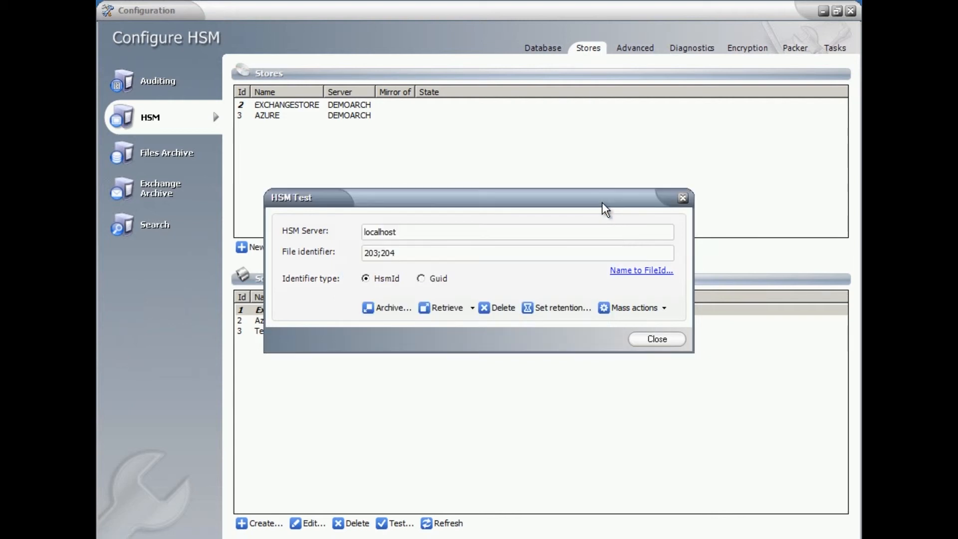
# - Run a mass archive of TestFile.txt to ExchangeSchema with 0 months retention, stop it and close the Mass archive dialog
pyautogui.click(664, 307)
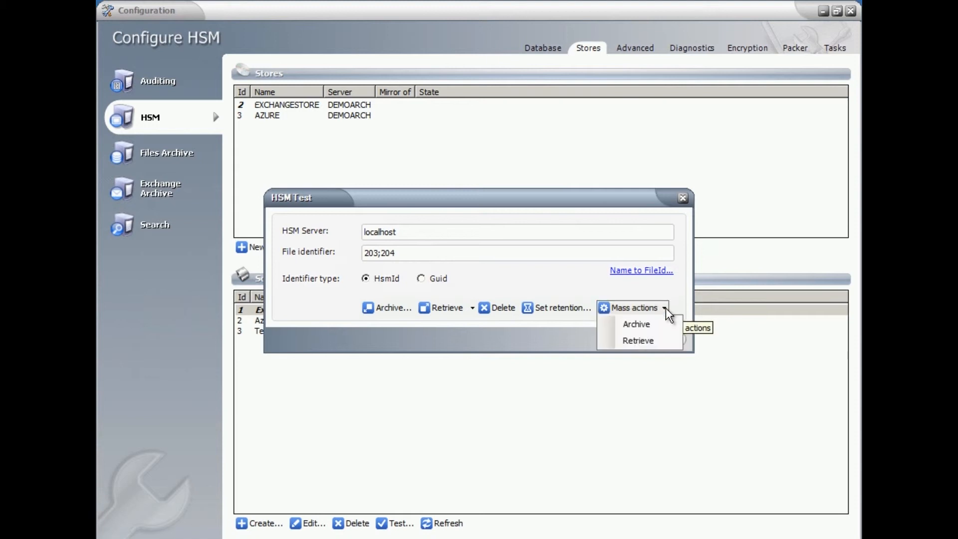
pyautogui.click(639, 327)
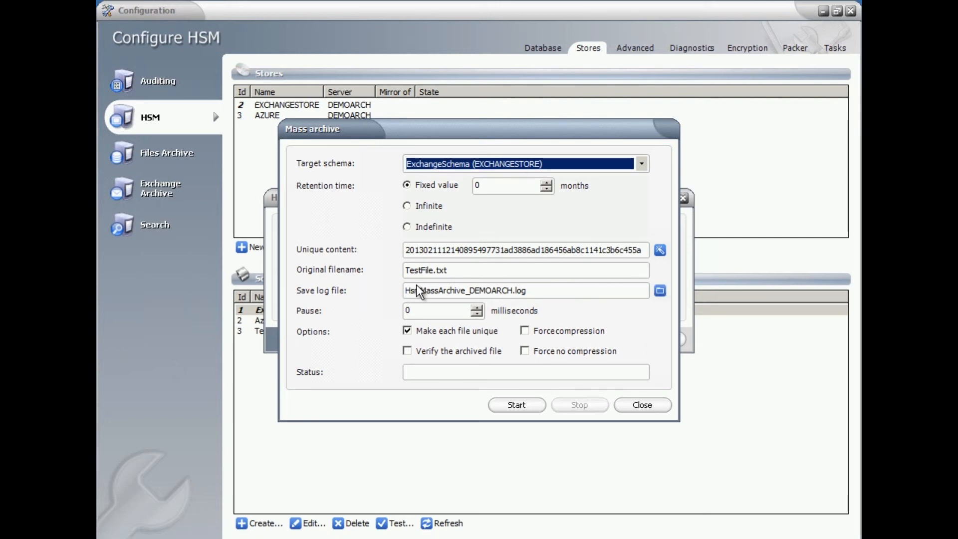
pyautogui.click(515, 409)
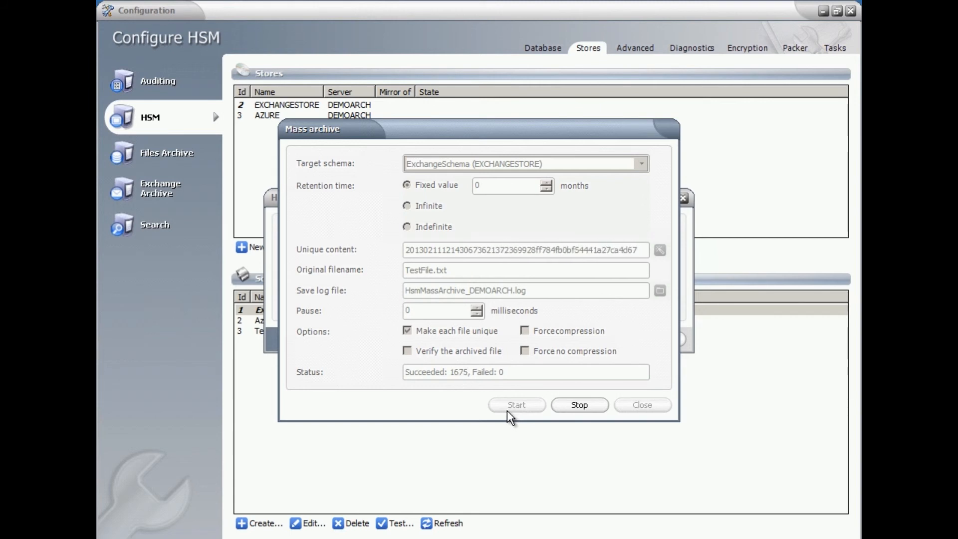
pyautogui.click(580, 407)
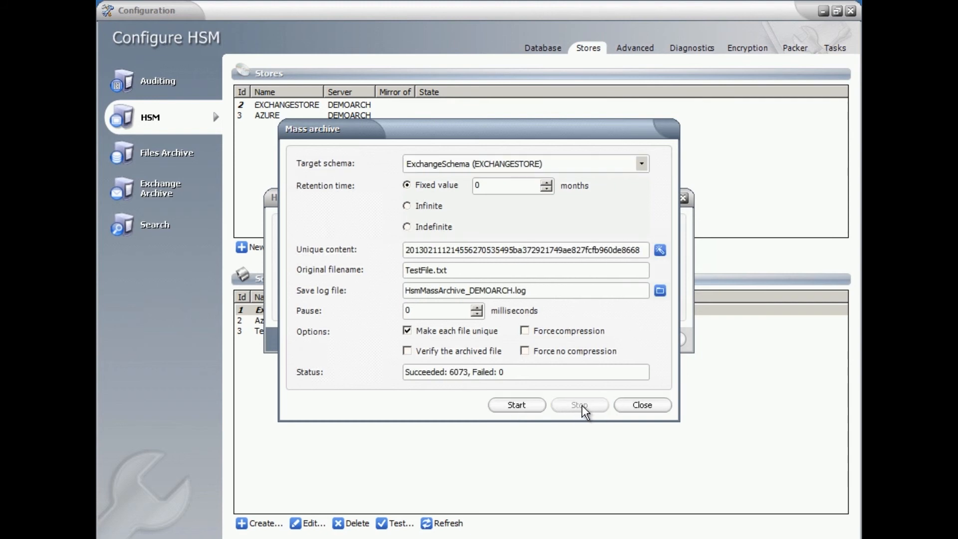
pyautogui.moveTo(533, 374); pyautogui.dragTo(372, 383)
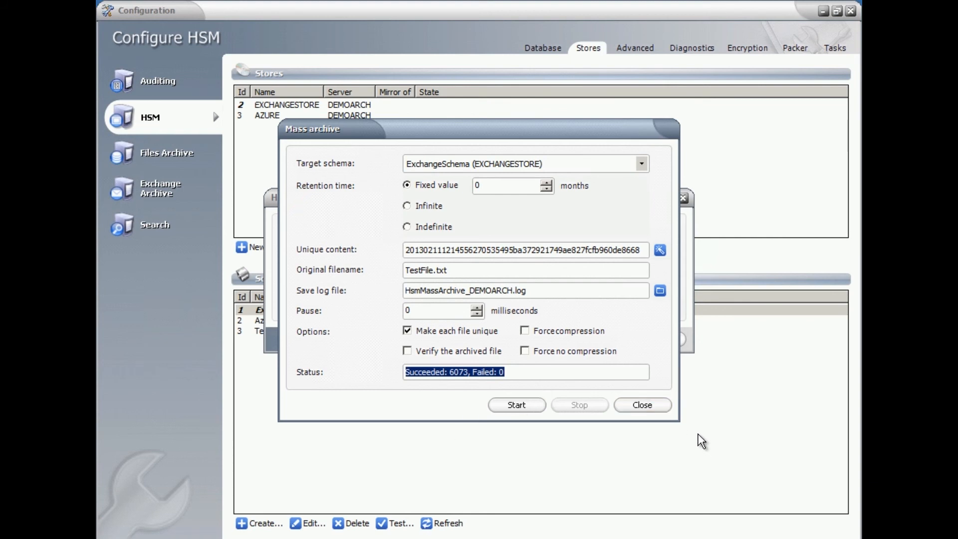
pyautogui.click(643, 405)
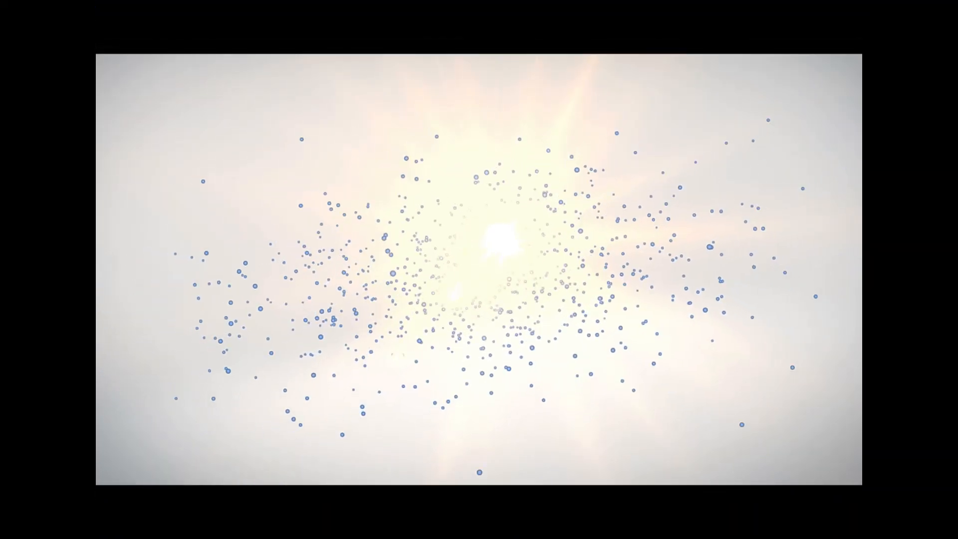